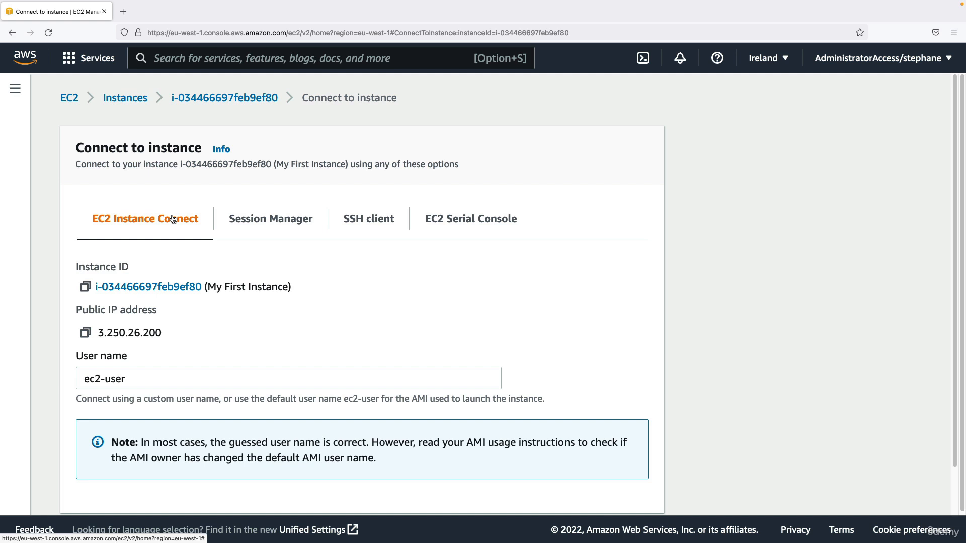
pyautogui.scroll(-2, 171, 227)
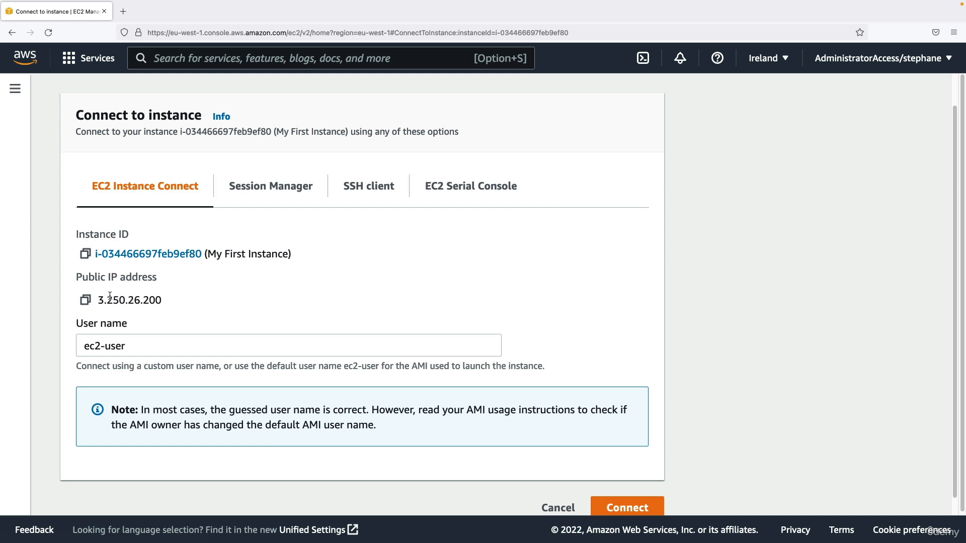
pyautogui.doubleClick(152, 300)
pyautogui.tripleClick(140, 345)
pyautogui.press('BackSpace')
pyautogui.click(149, 322)
pyautogui.scroll(-1, 164, 395)
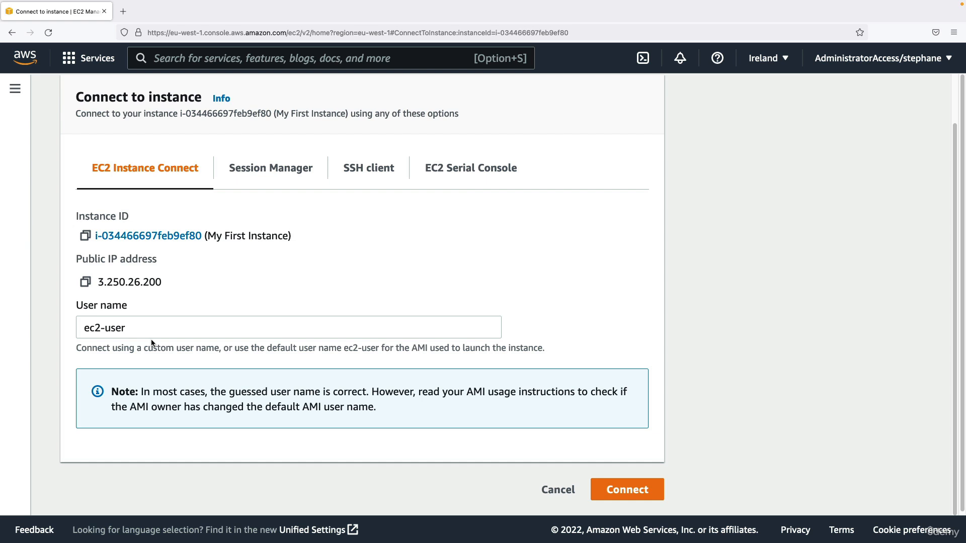
pyautogui.tripleClick(129, 322)
pyautogui.press('BackSpace')
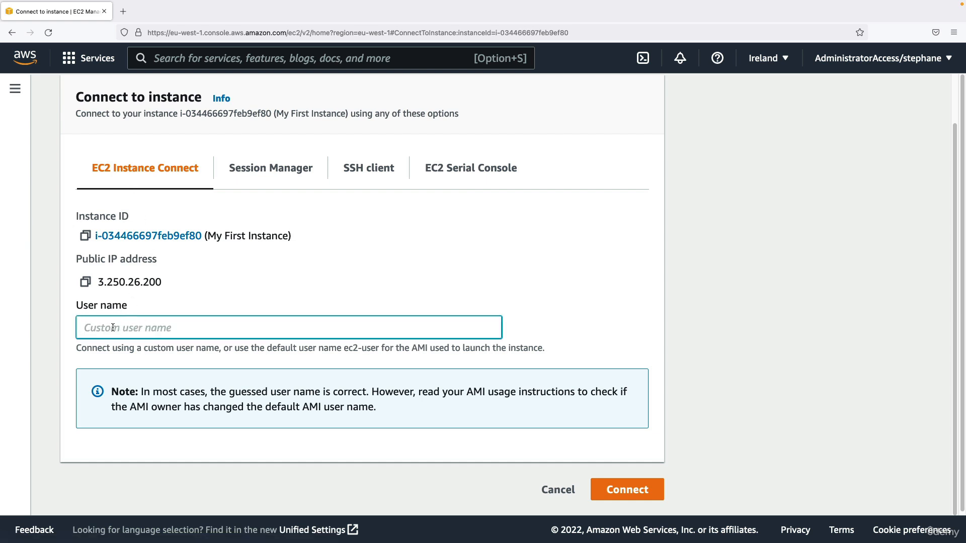
pyautogui.click(89, 306)
pyautogui.click(85, 363)
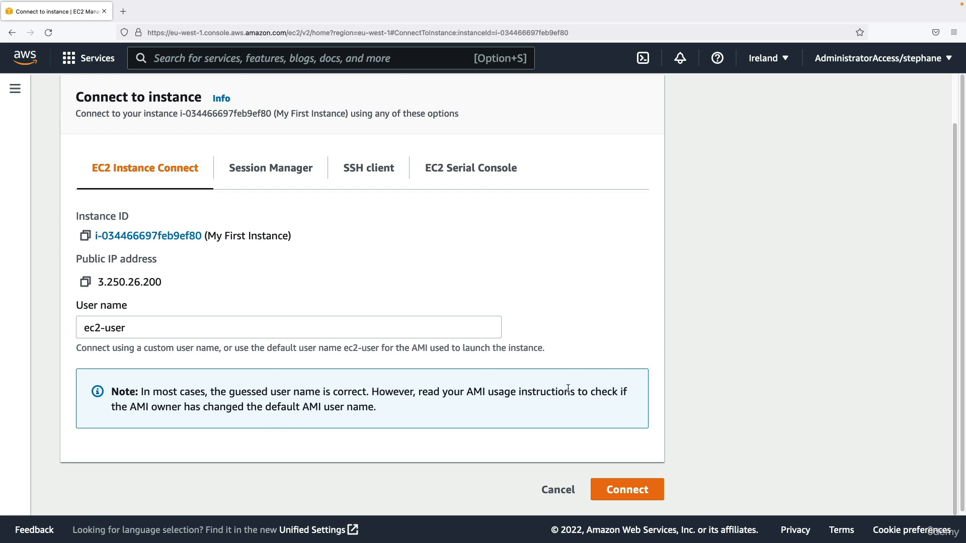
# Step: Connect to My First Instance through EC2 Instance Connect as ec2-user and run whoami in its terminal
pyautogui.click(623, 489)
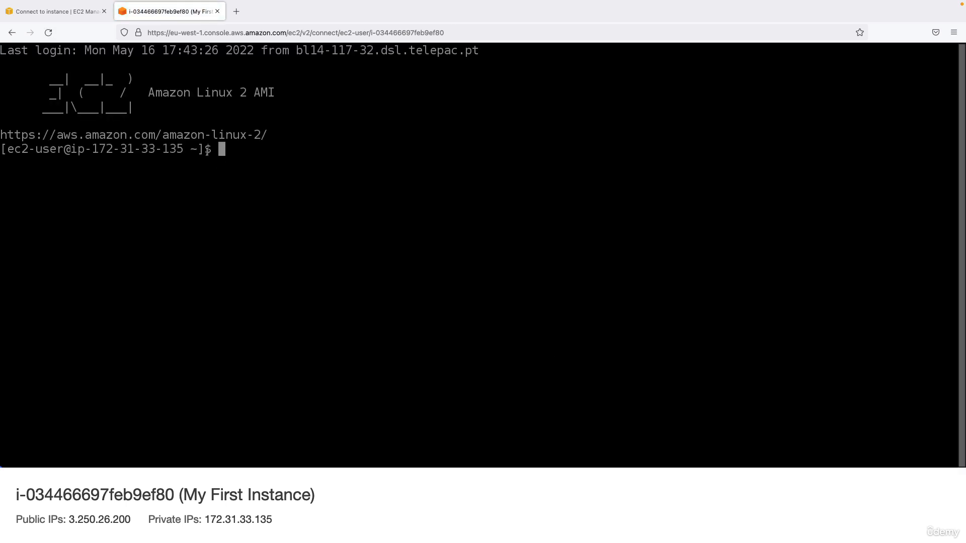
pyautogui.write('whoami')
pyautogui.press('Return')
# Step: Test the instance's internet access by pinging google.com, and stop the ping after a few replies
pyautogui.write('ping google.com')
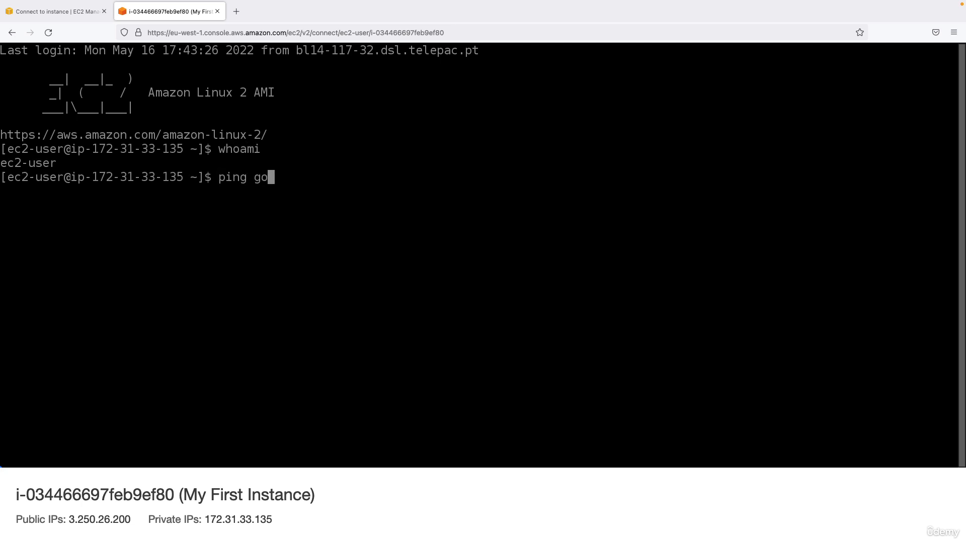
pyautogui.press('Return')
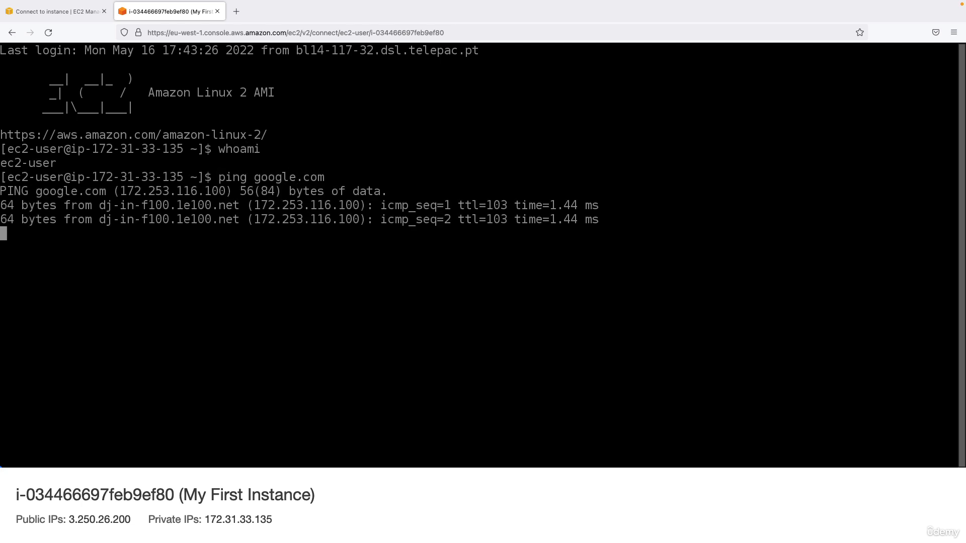
pyautogui.hotkey('ctrl', 'c')
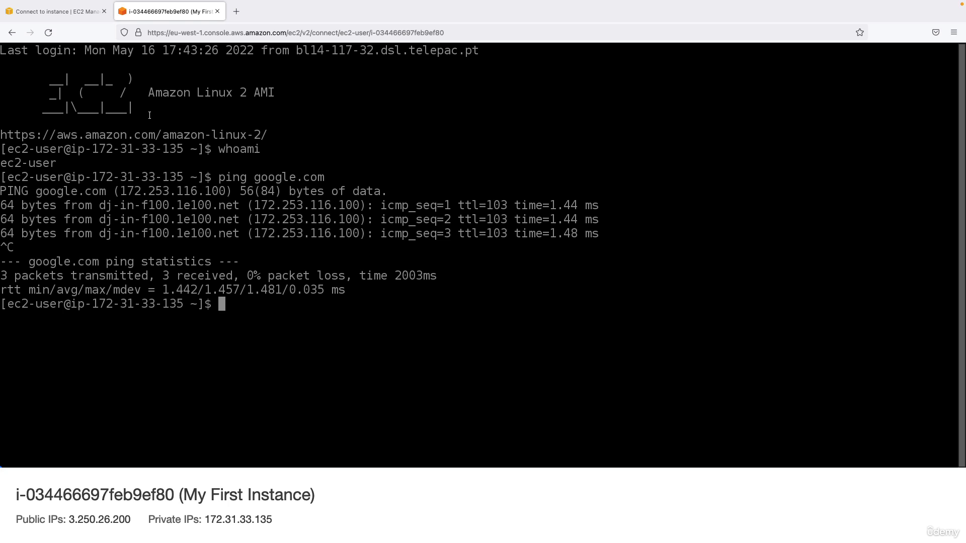
# Step: Open the launch-wizard-1 security group from the security details of My First Instance in the EC2 console
pyautogui.click(86, 20)
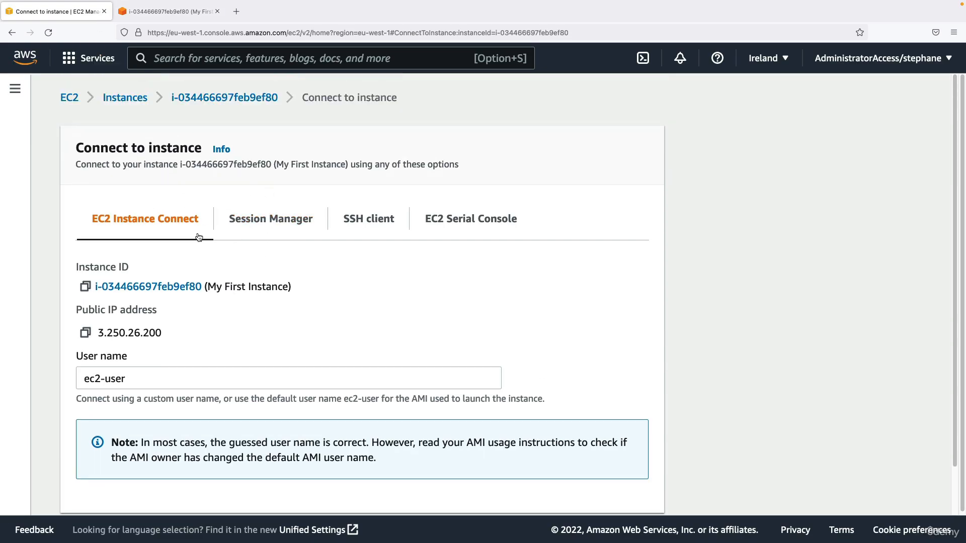
pyautogui.click(224, 100)
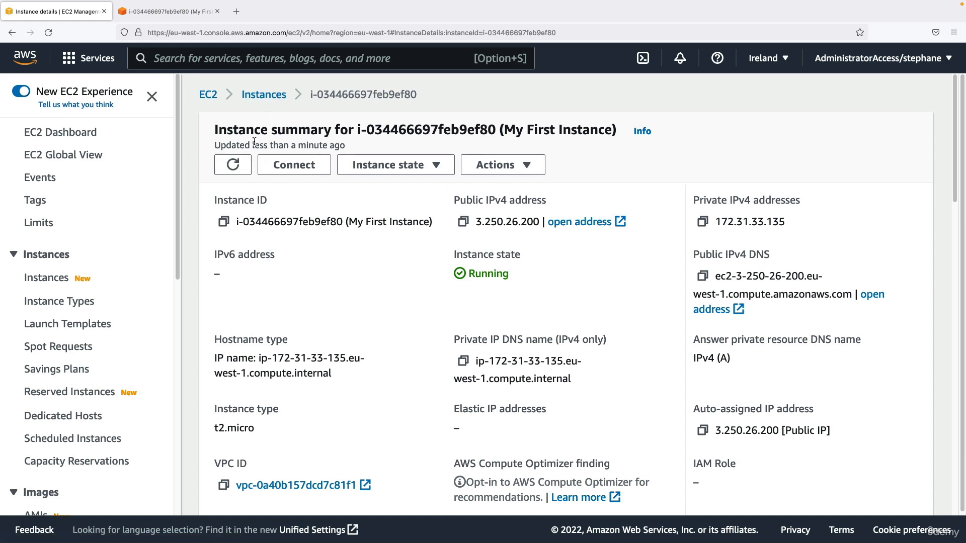
pyautogui.scroll(-6, 297, 274)
pyautogui.click(298, 280)
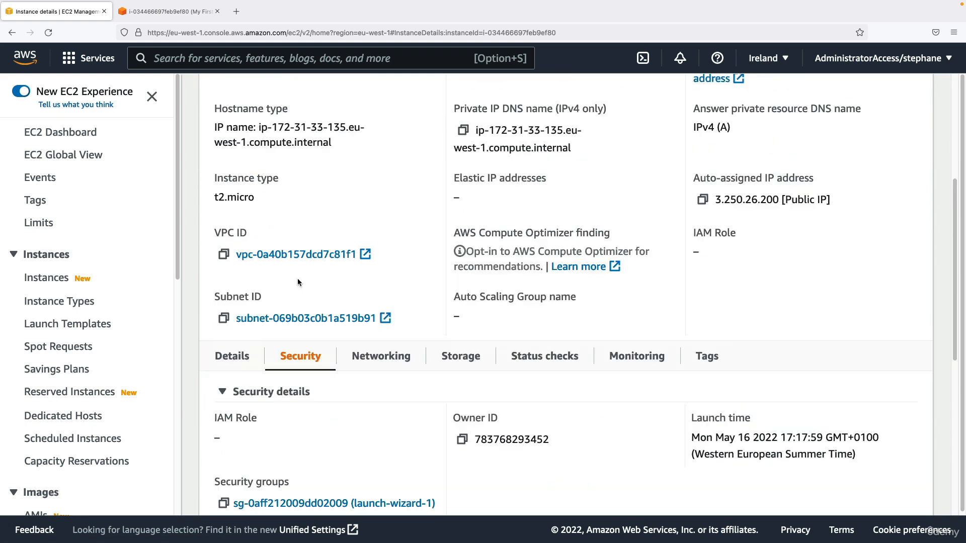
pyautogui.scroll(-4, 297, 279)
pyautogui.scroll(-3, 298, 280)
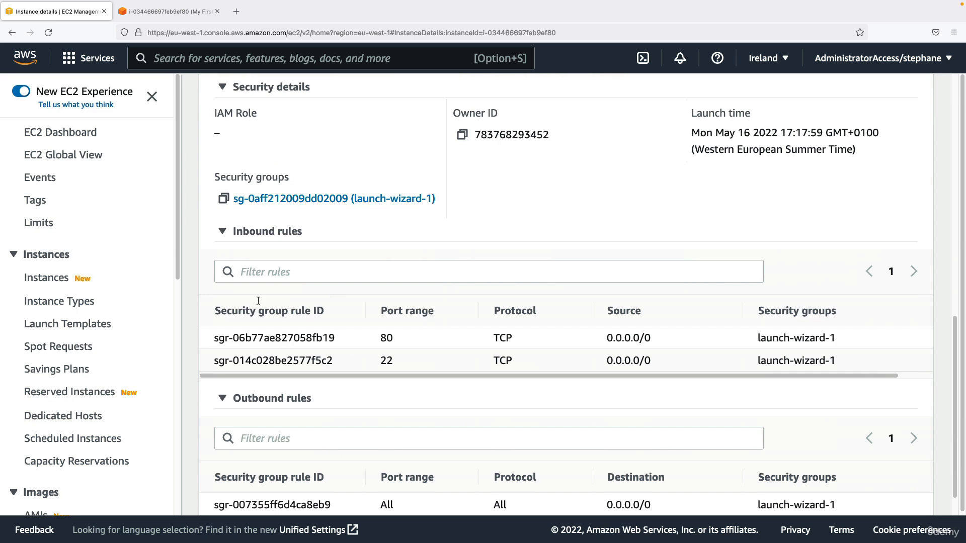
pyautogui.click(324, 200)
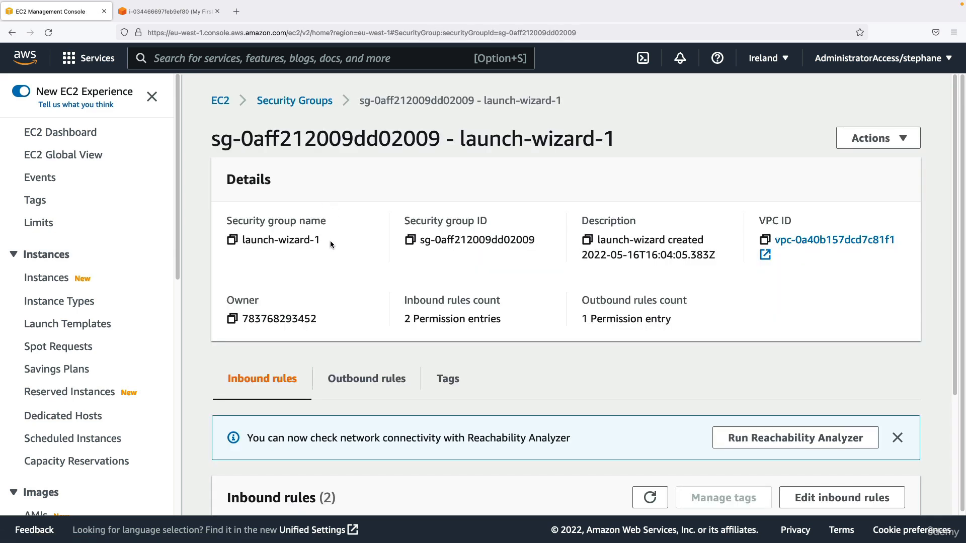
# Step: Delete the SSH port 22 rule from the launch-wizard-1 inbound rules and save the rules
pyautogui.scroll(-3, 330, 241)
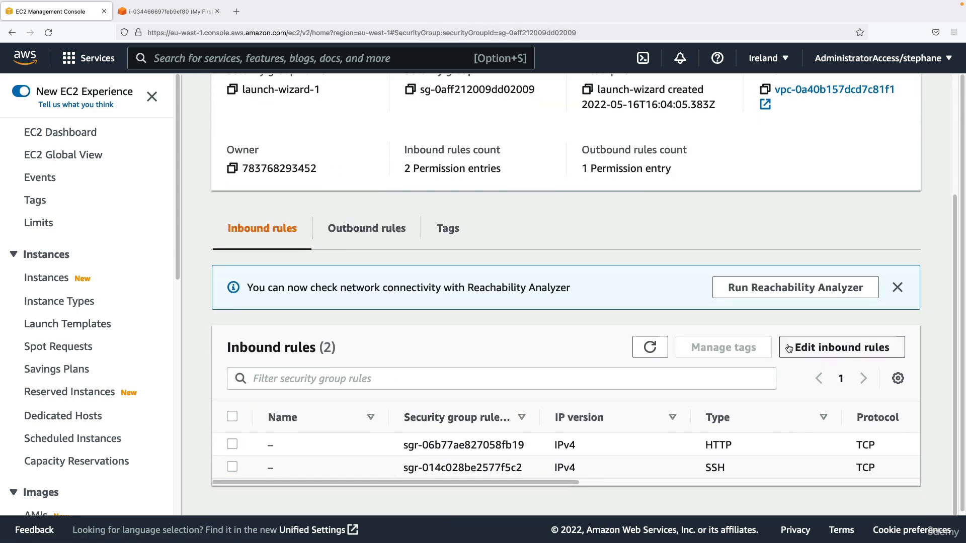
pyautogui.click(789, 348)
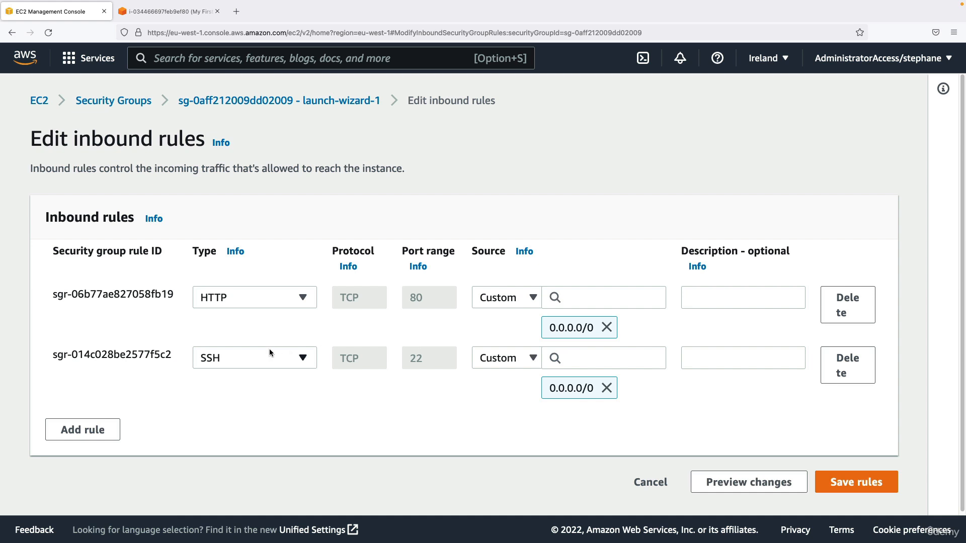
pyautogui.click(834, 375)
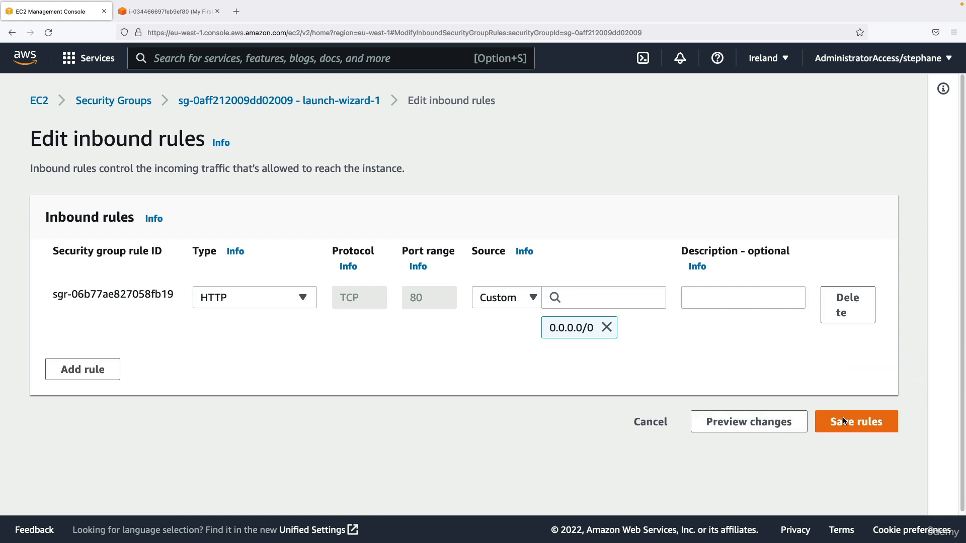
pyautogui.click(856, 421)
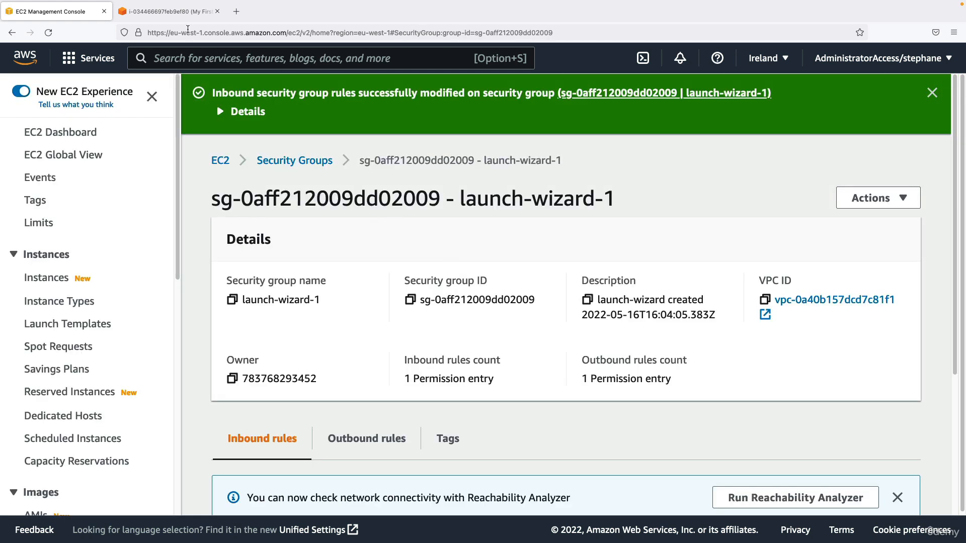
# Step: Open the EC2 instances list in a separate browser tab and close the old terminal session
pyautogui.keyDown('super'); pyautogui.click(225, 162); pyautogui.keyUp('super')
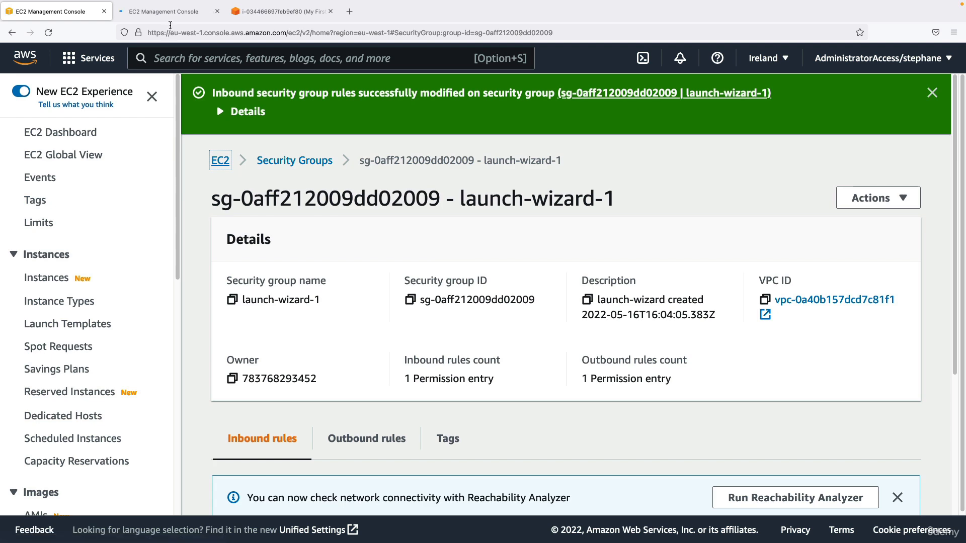
pyautogui.click(169, 14)
pyautogui.click(48, 277)
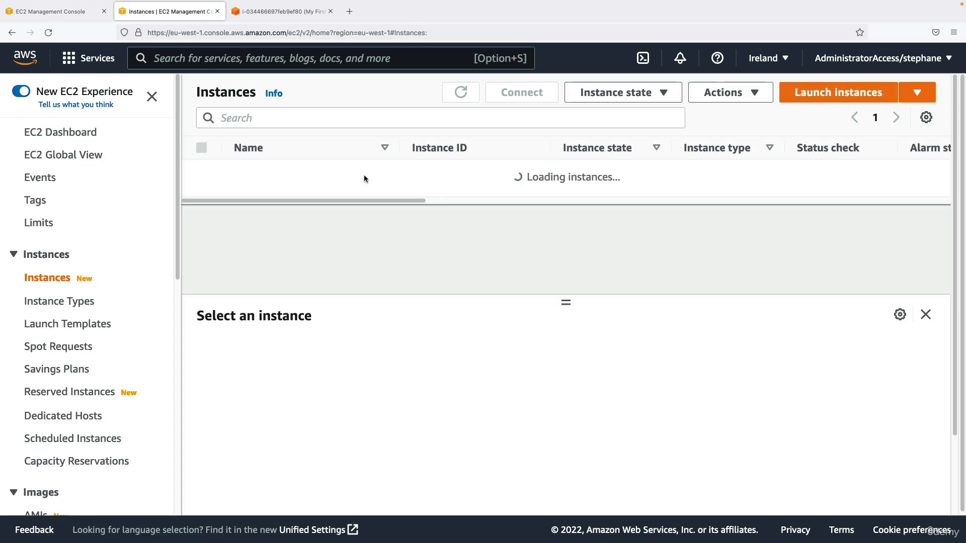
pyautogui.click(330, 11)
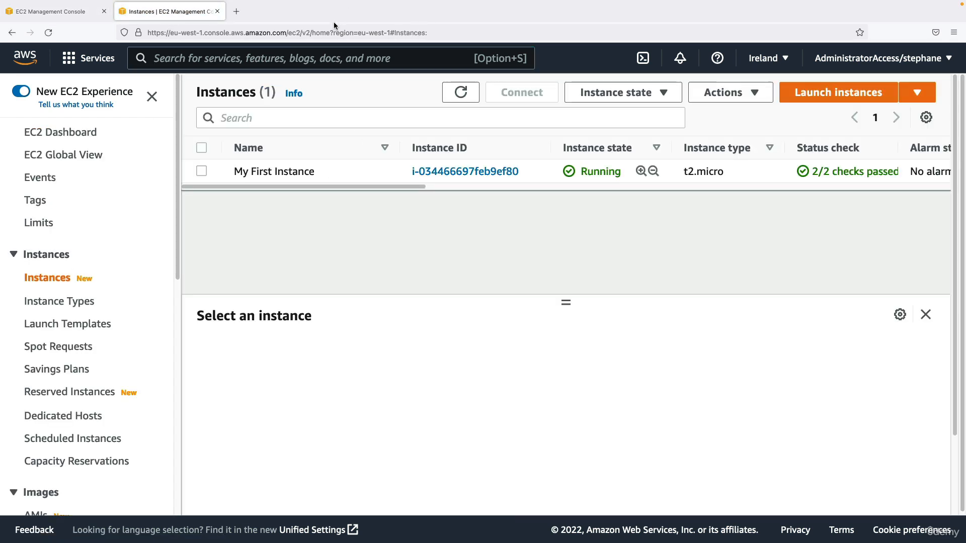
# Step: Try to connect to My First Instance through EC2 Instance Connect as ec2-user without the SSH rule
pyautogui.click(380, 170)
pyautogui.click(523, 92)
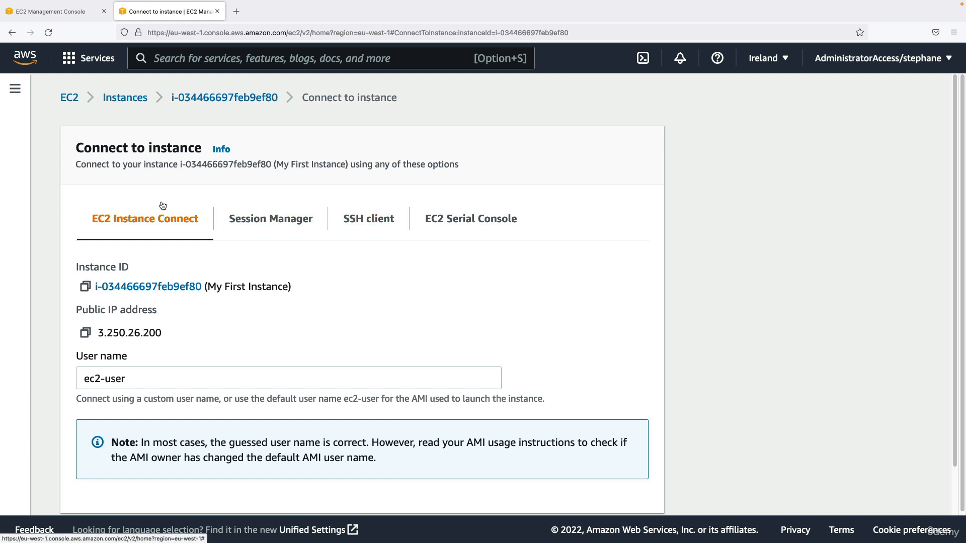
pyautogui.scroll(-2, 216, 315)
pyautogui.click(604, 485)
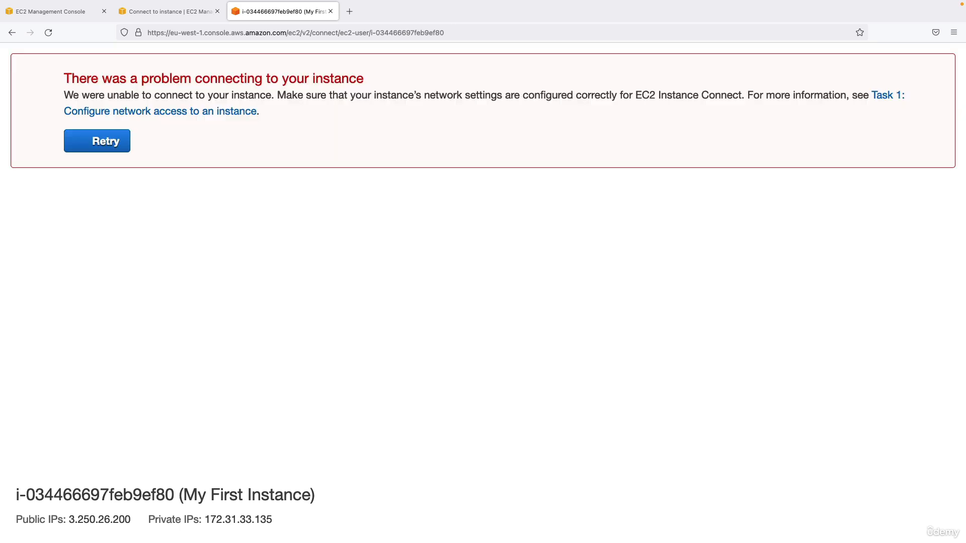
# Step: Add an SSH inbound rule with source Anywhere-IPv4 to the launch-wizard-1 security group and save the rules
pyautogui.click(84, 14)
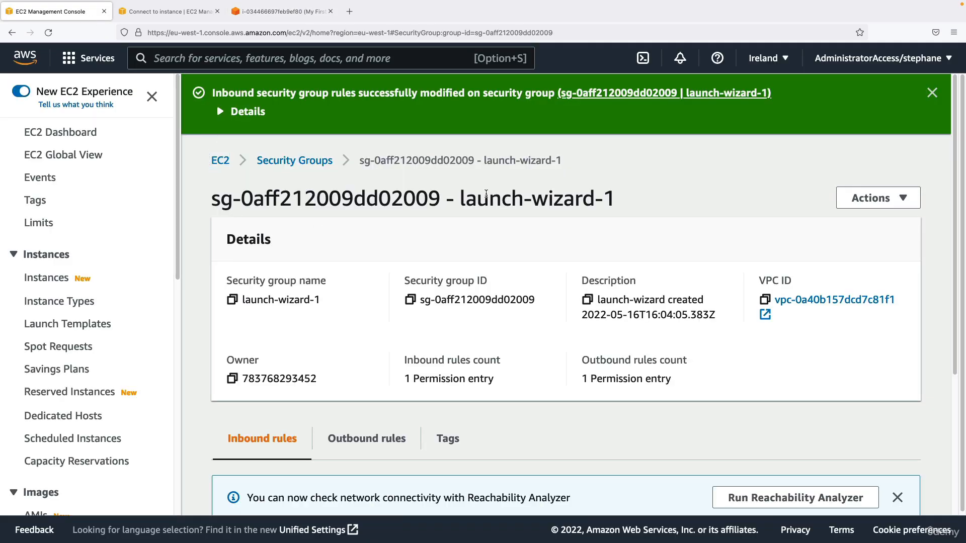
pyautogui.moveTo(454, 199); pyautogui.dragTo(531, 198)
pyautogui.scroll(-3, 531, 195)
pyautogui.scroll(-2, 532, 195)
pyautogui.click(841, 370)
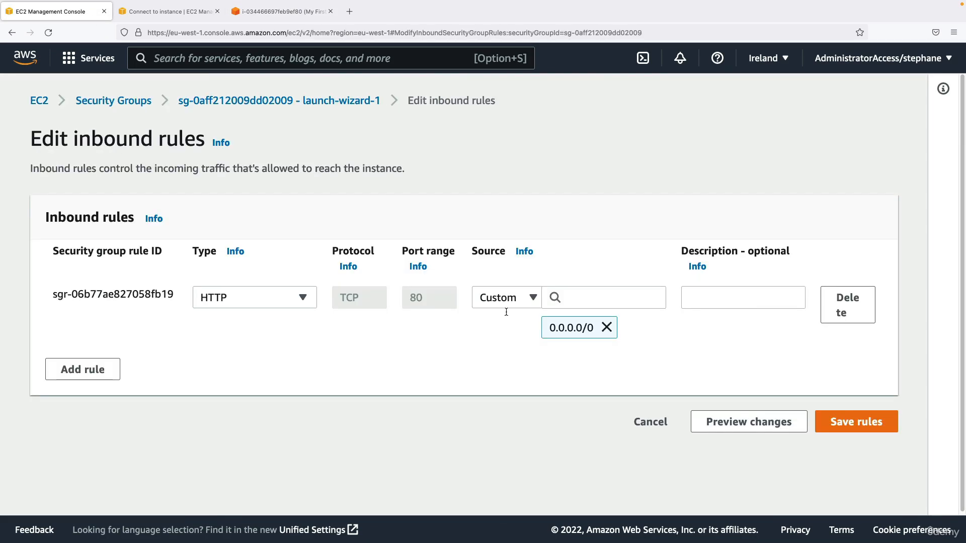
pyautogui.click(90, 367)
pyautogui.click(226, 357)
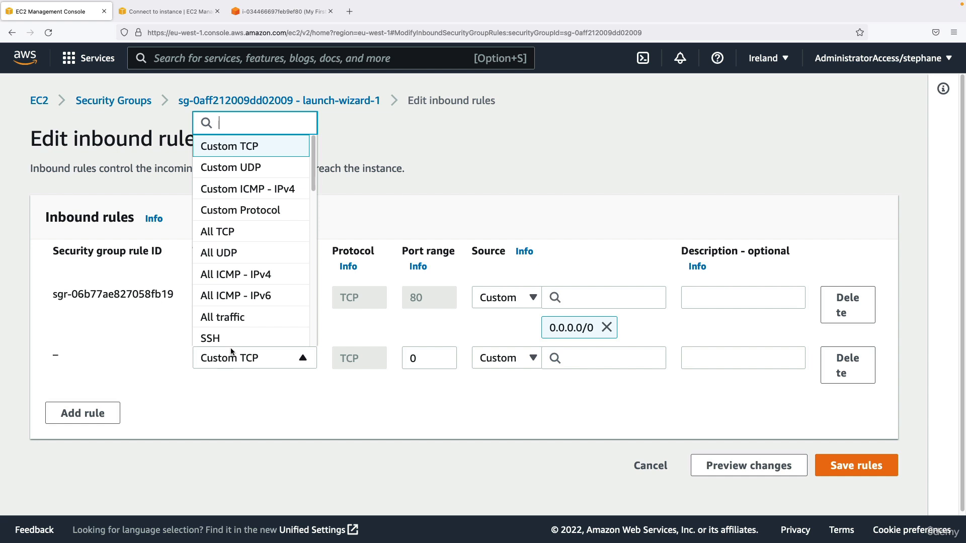
pyautogui.click(232, 343)
pyautogui.click(498, 358)
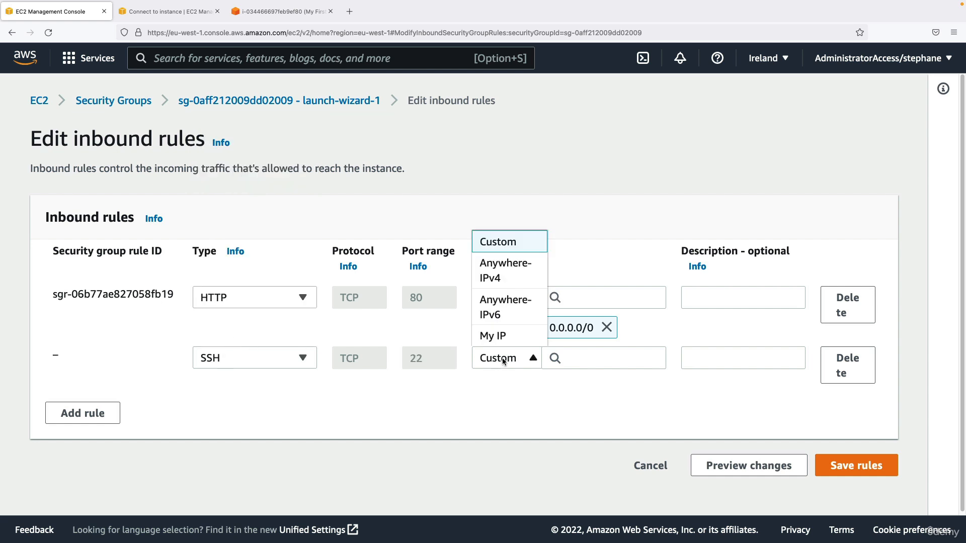
pyautogui.click(509, 279)
pyautogui.click(839, 473)
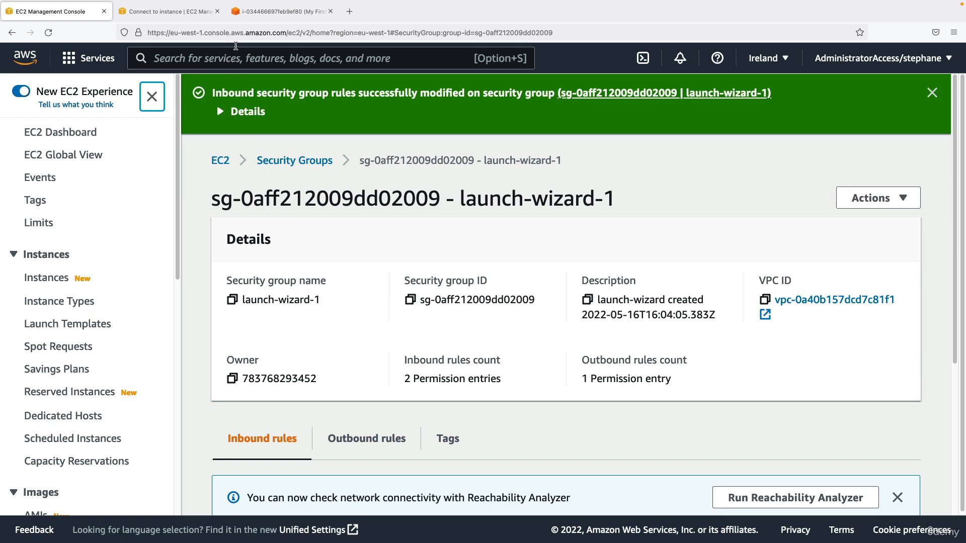
# Step: Add a second SSH inbound rule with source Anywhere-IPv6 to the launch-wizard-1 security group and save the rules
pyautogui.scroll(-5, 573, 365)
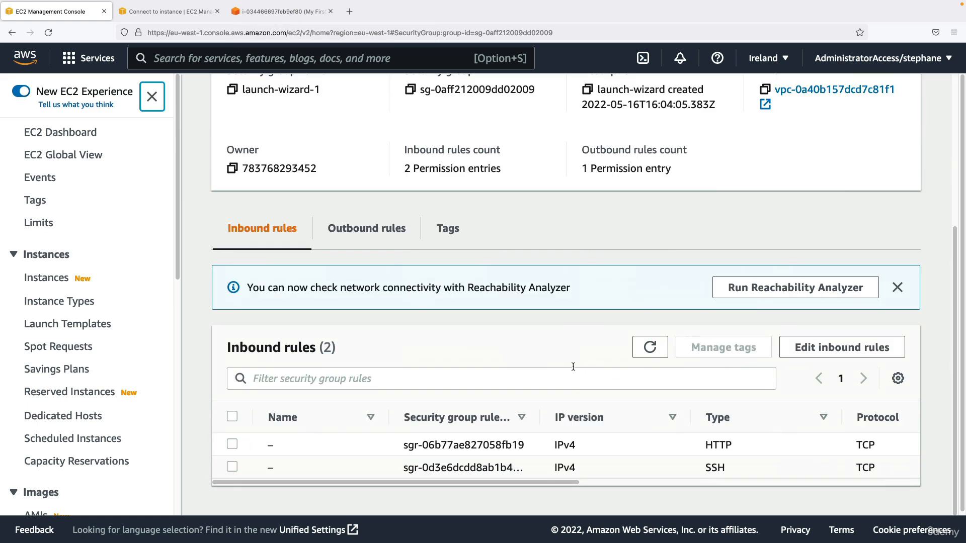
pyautogui.click(816, 344)
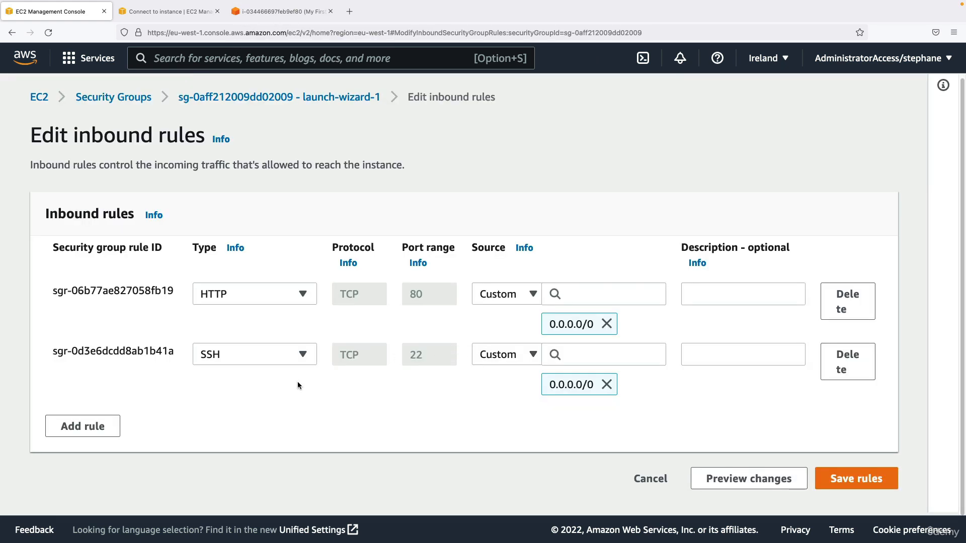
pyautogui.click(78, 432)
pyautogui.click(273, 416)
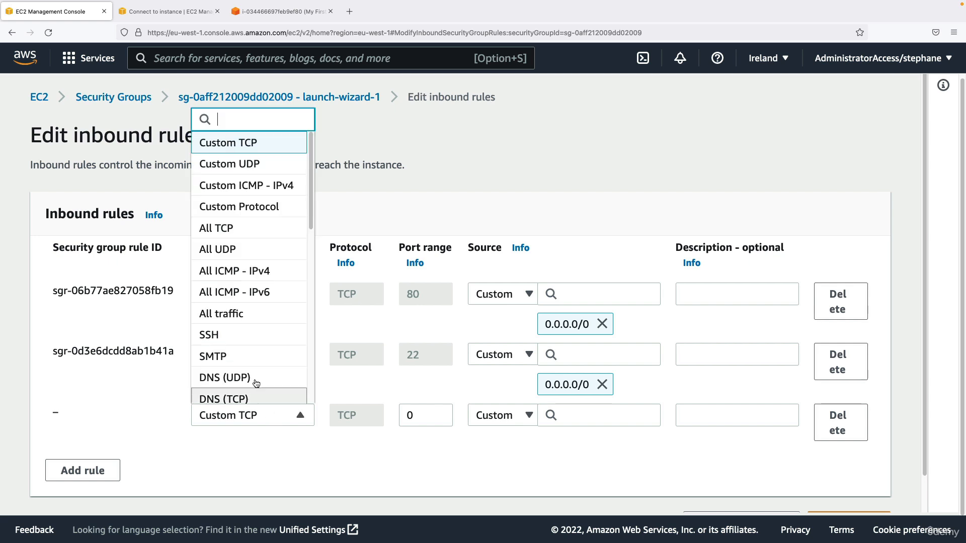
pyautogui.click(257, 342)
pyautogui.click(600, 410)
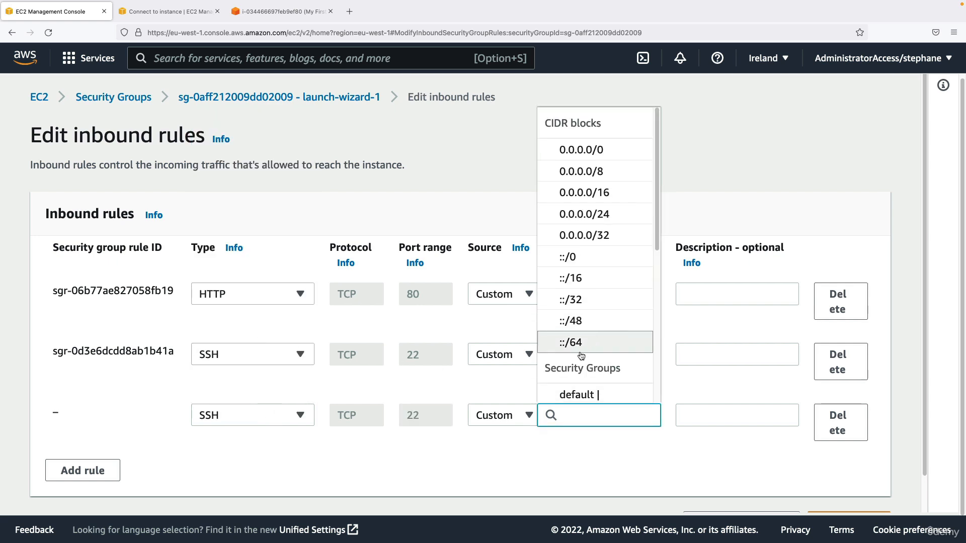
pyautogui.click(508, 416)
pyautogui.click(490, 371)
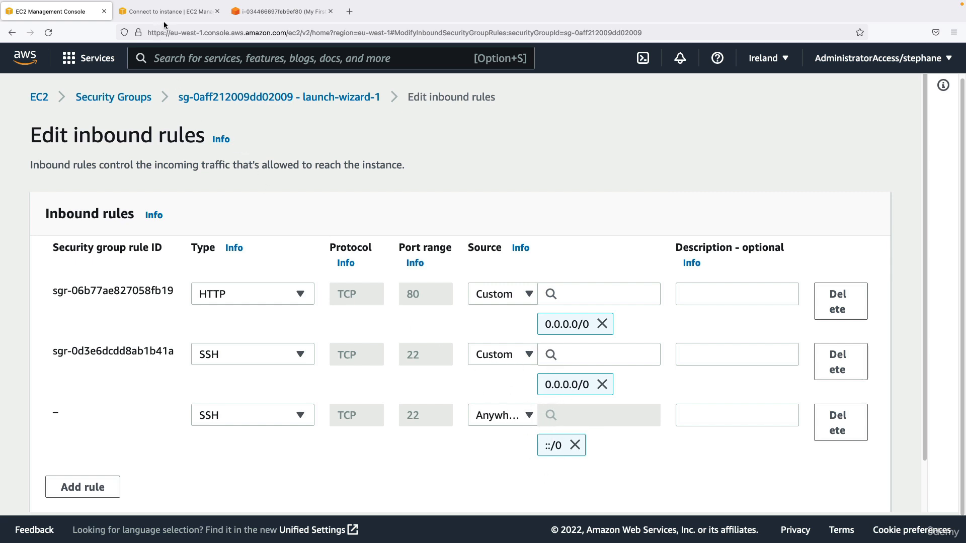
pyautogui.scroll(-2, 488, 302)
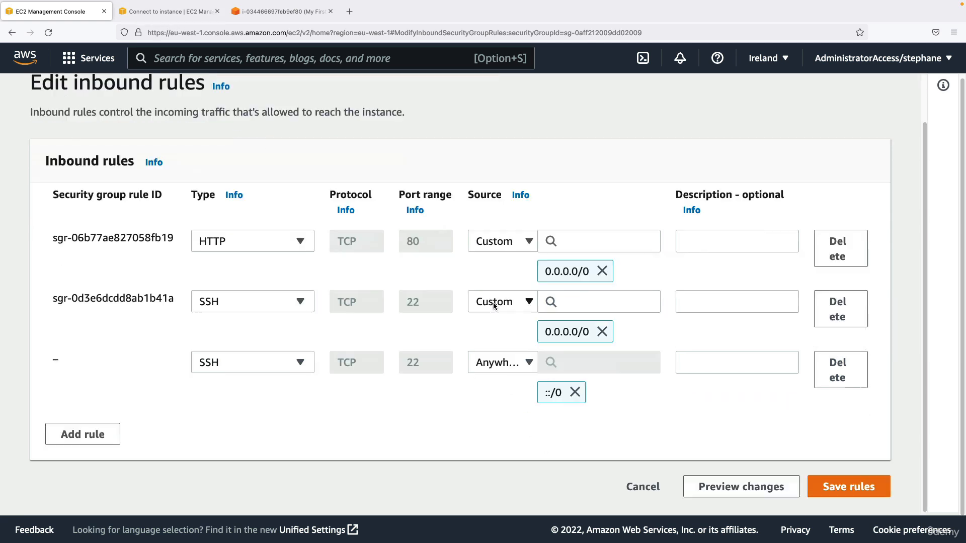
pyautogui.click(835, 486)
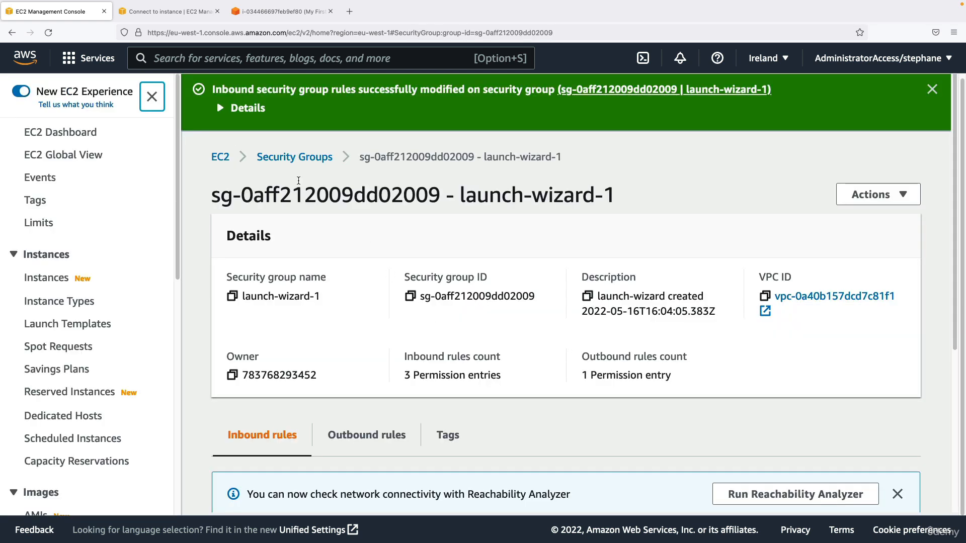
# Step: Reconnect to My First Instance through EC2 Instance Connect as ec2-user and close the leftover failed session
pyautogui.click(173, 12)
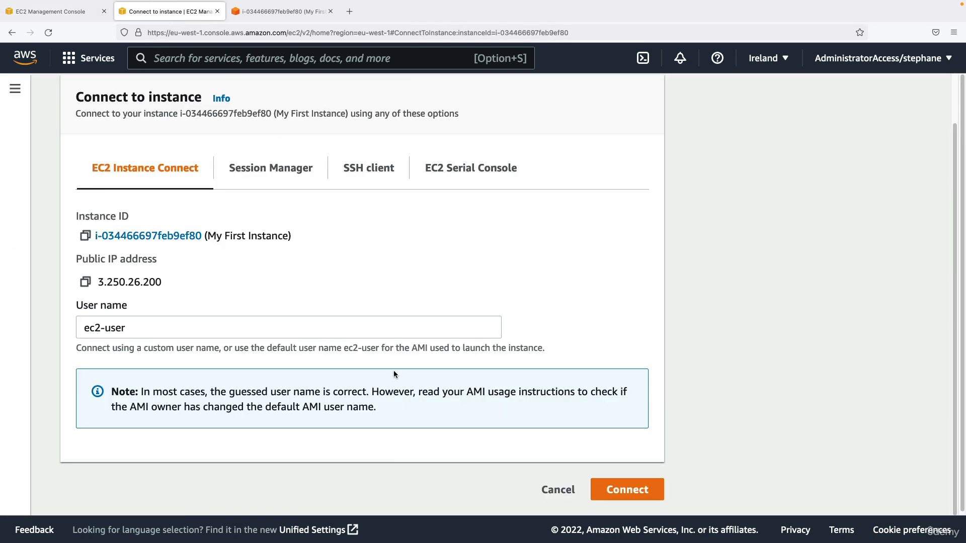
pyautogui.scroll(1, 297, 341)
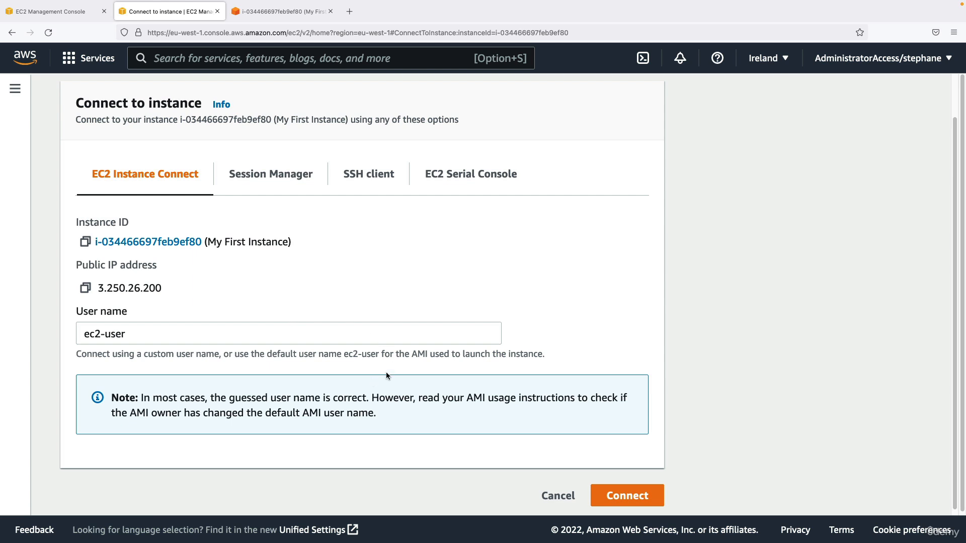
pyautogui.click(626, 497)
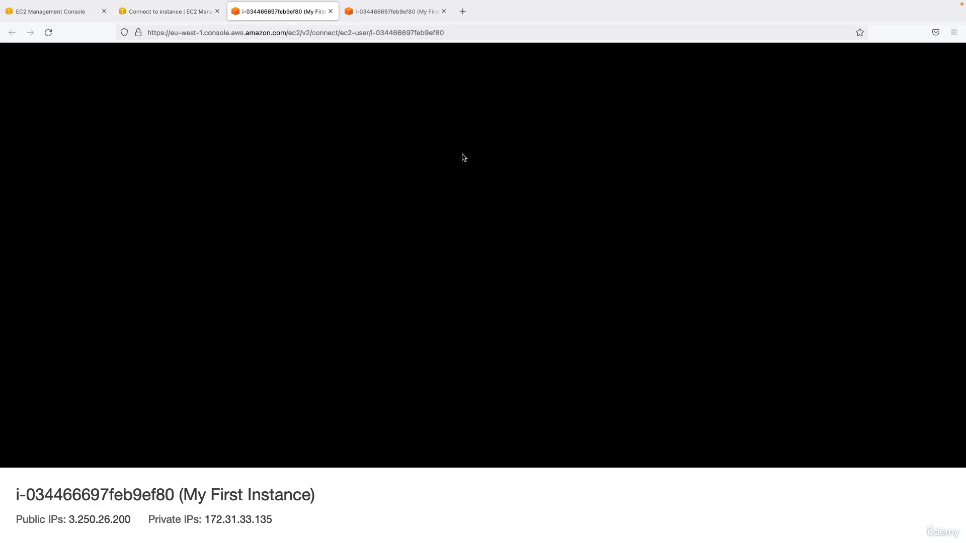
pyautogui.click(444, 11)
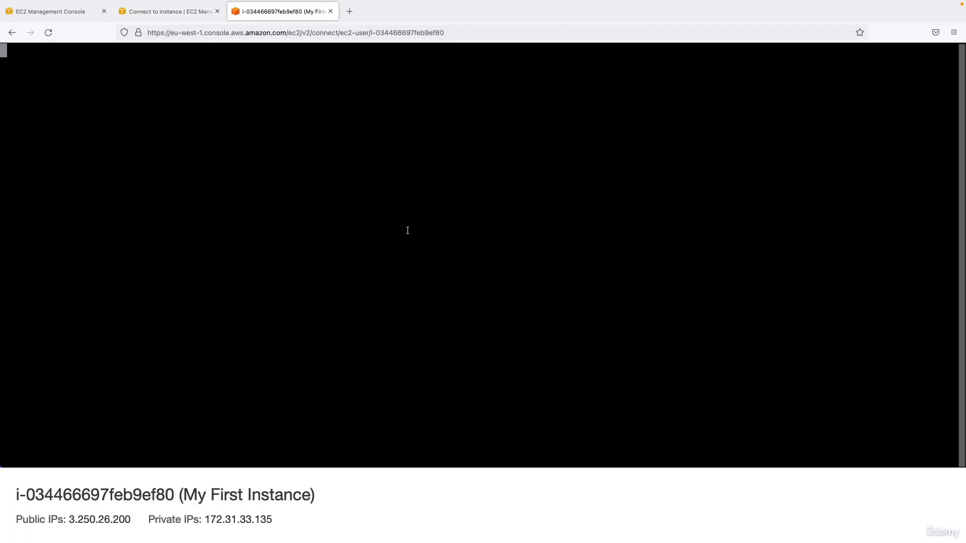